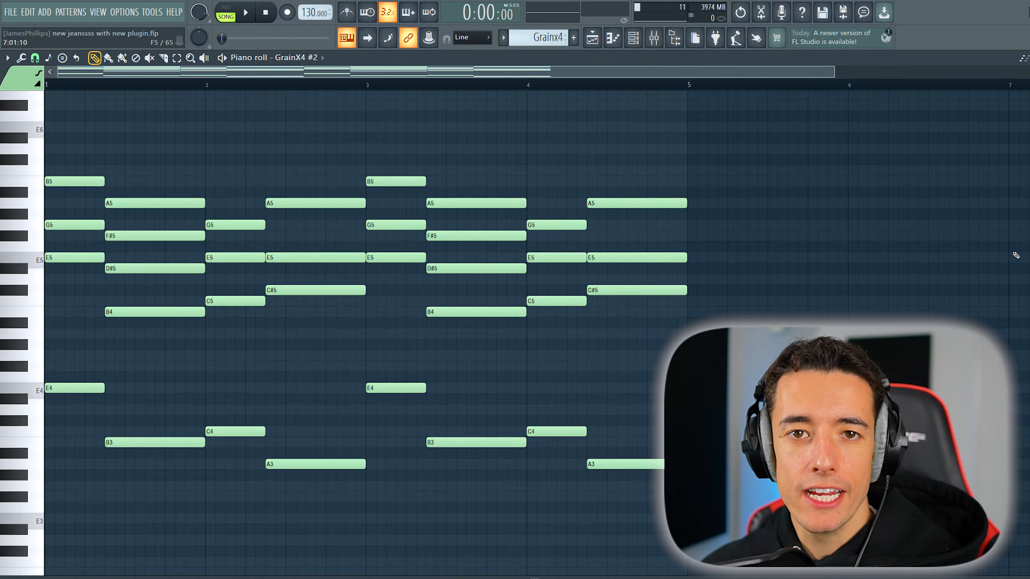
Step: Set the piano roll's scale highlighting to E Minor Natural (Aeolian)
{"action": "left_click", "coordinate": [7, 58]}
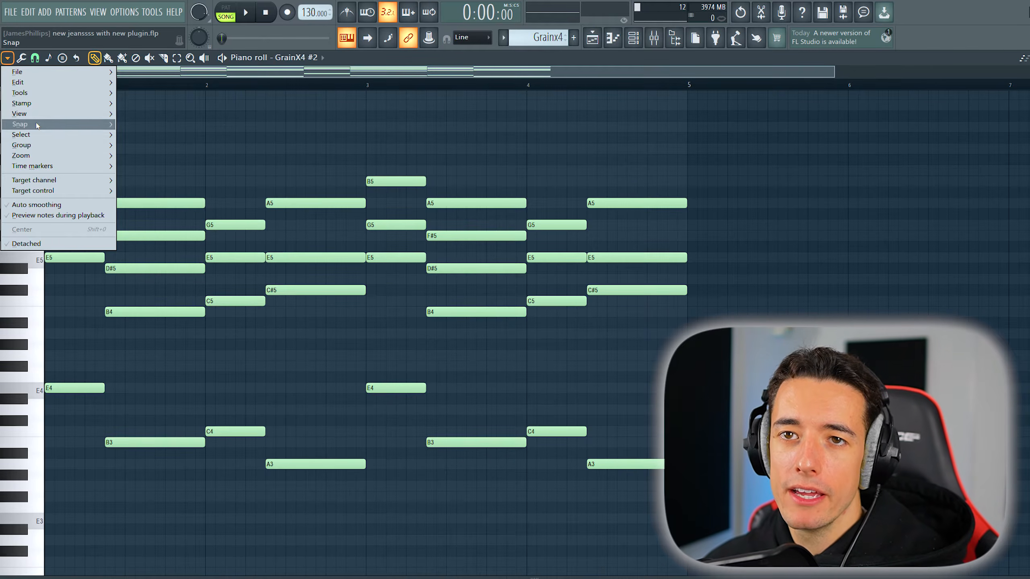
{"action": "mouse_move", "coordinate": [24, 113]}
{"action": "mouse_move", "coordinate": [163, 276]}
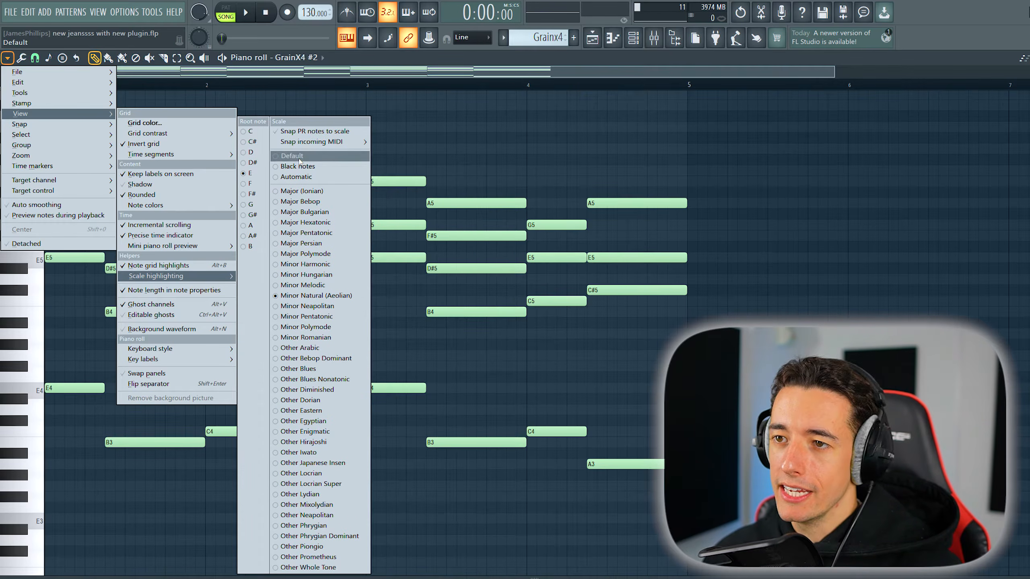
{"action": "left_click", "coordinate": [329, 296]}
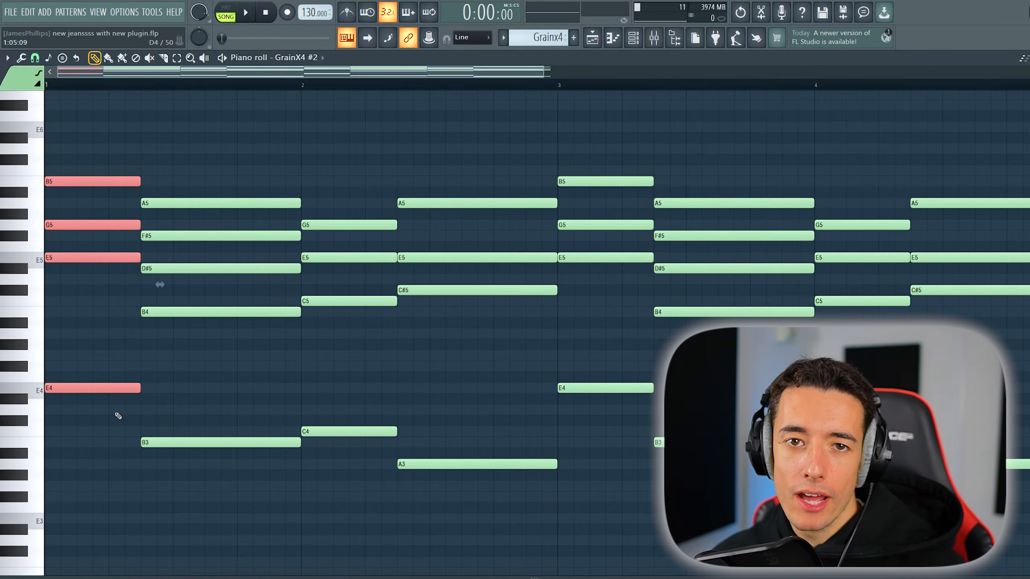
Step: Clear the first chord's selection, select all notes of the second chord in bar 1, and deselect them again
{"action": "left_click", "coordinate": [117, 416]}
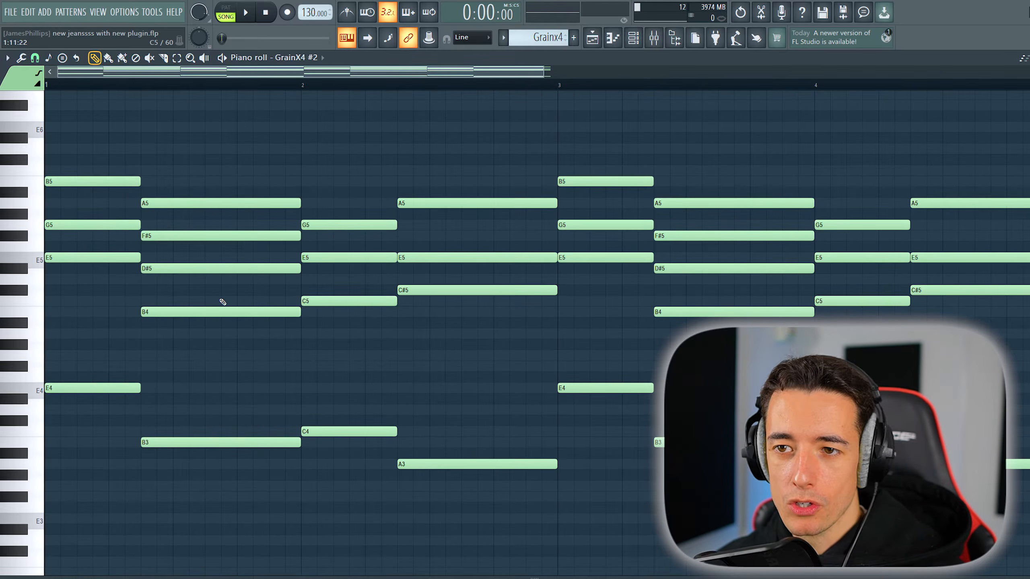
{"action": "left_click_drag", "start_coordinate": [269, 360], "coordinate": [202, 157], "text": "ctrl"}
{"action": "left_click", "coordinate": [220, 137]}
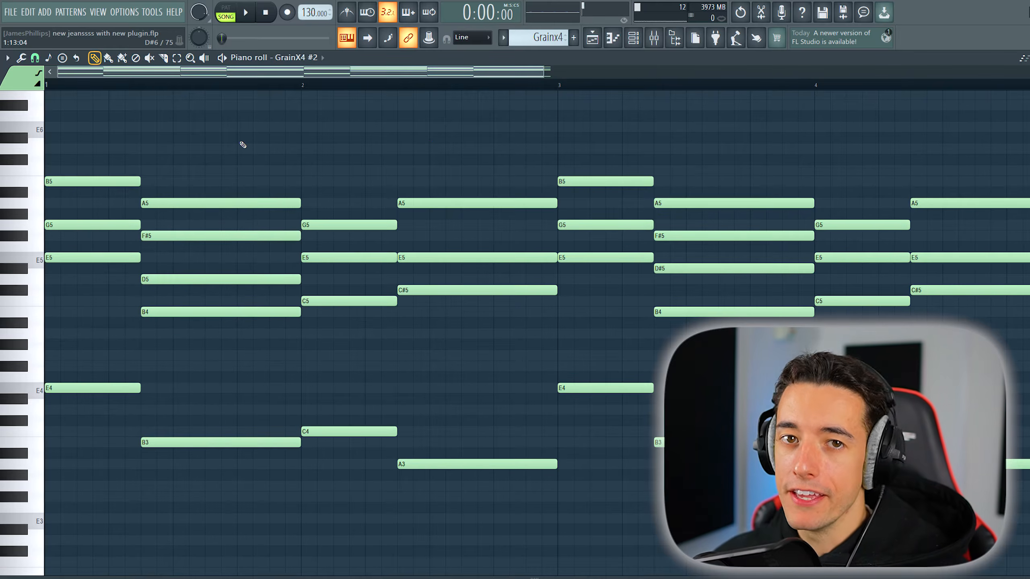
Step: Raise the second chord's D5 note in bar 1 to D#5, select it briefly, and clear the selection
{"action": "left_click_drag", "start_coordinate": [224, 280], "coordinate": [223, 273]}
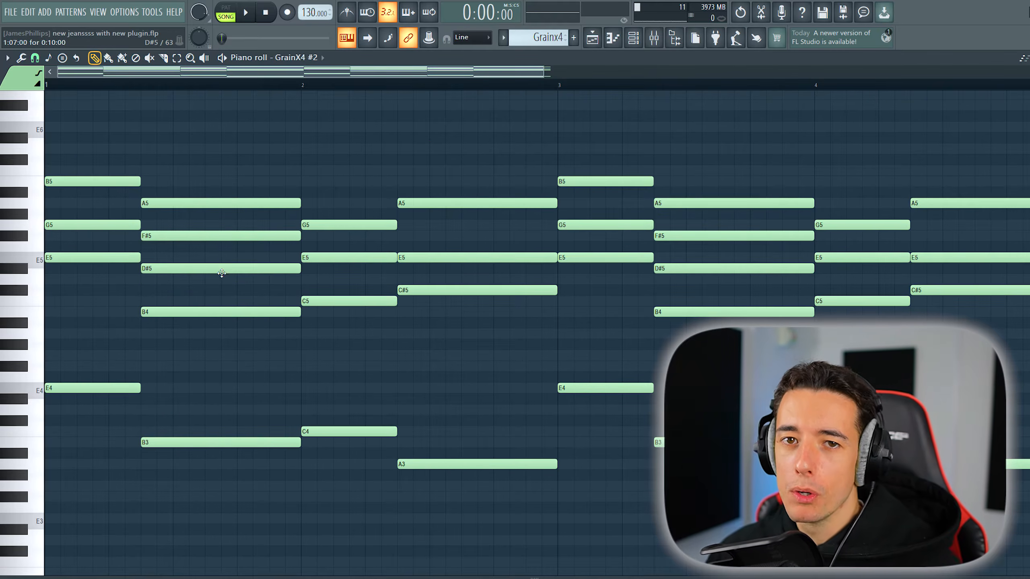
{"action": "left_click", "coordinate": [227, 272], "text": "ctrl"}
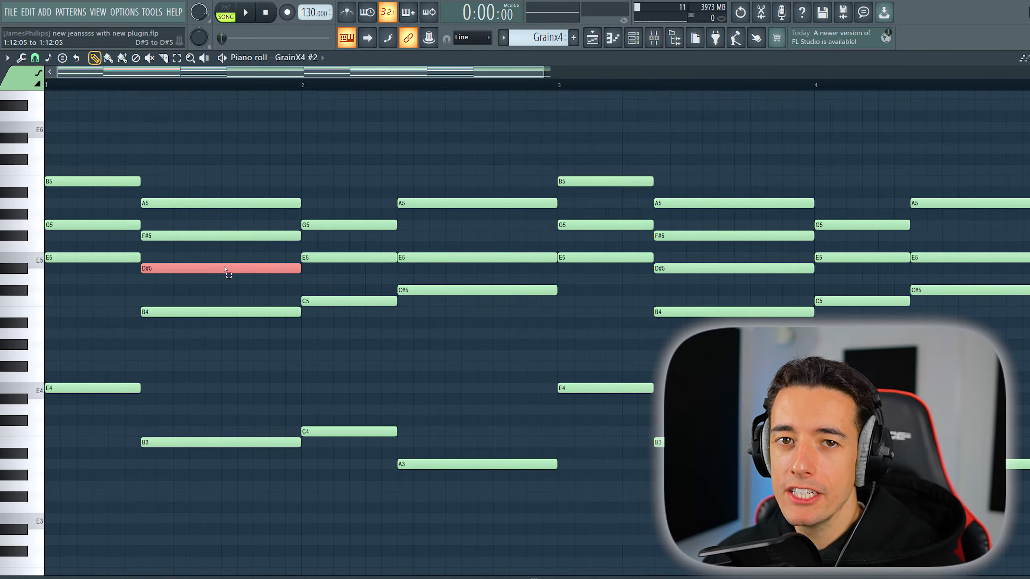
{"action": "left_click", "coordinate": [237, 206]}
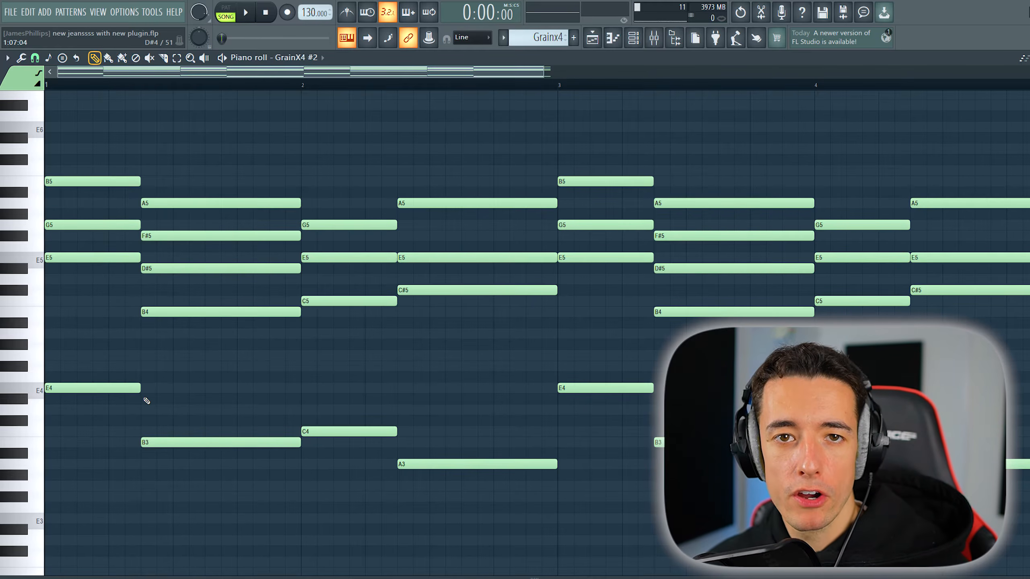
Step: Switch the piano roll's scale highlighting to Major (Ionian) with E as root note
{"action": "left_click", "coordinate": [8, 58]}
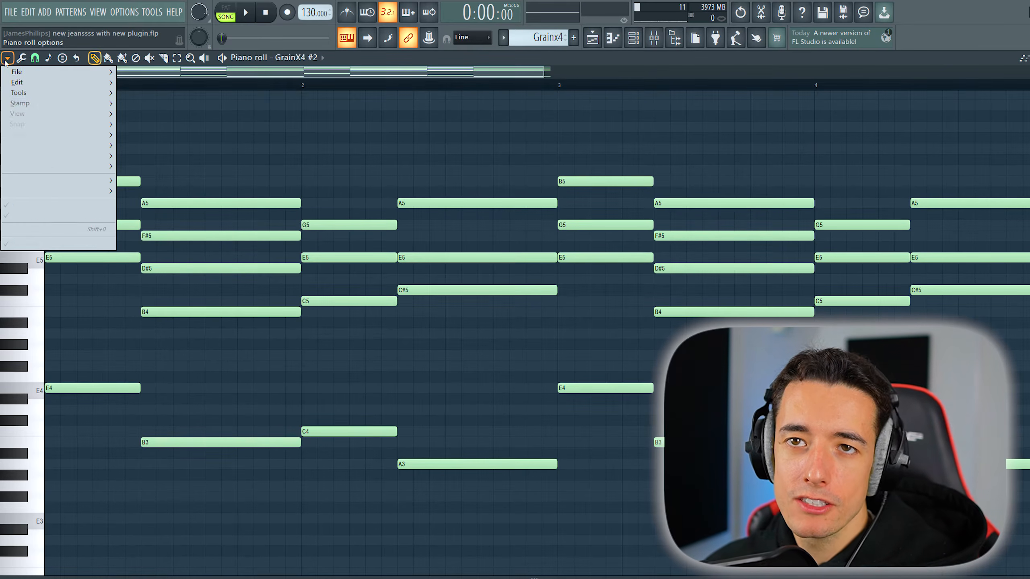
{"action": "mouse_move", "coordinate": [54, 118]}
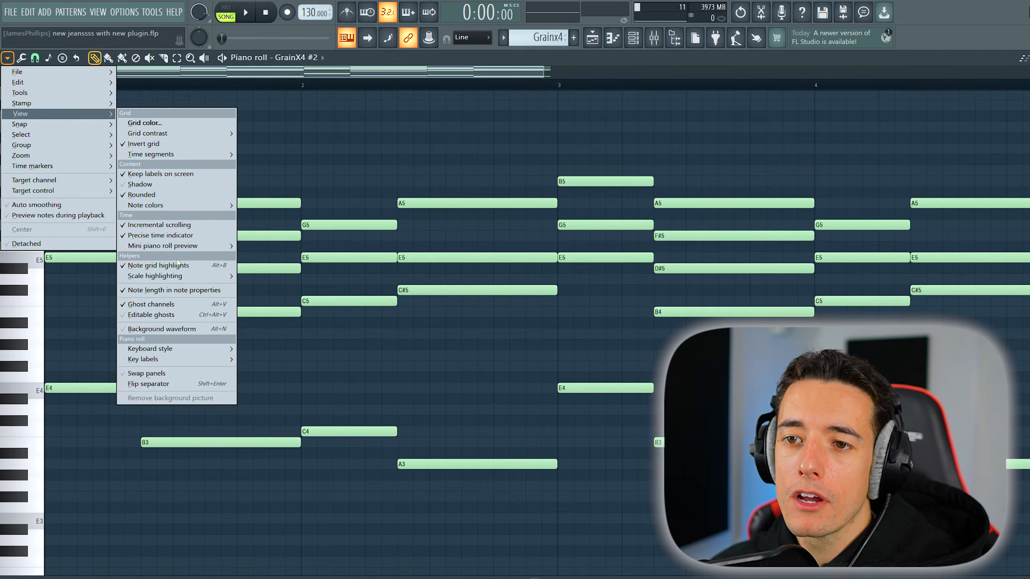
{"action": "mouse_move", "coordinate": [174, 276]}
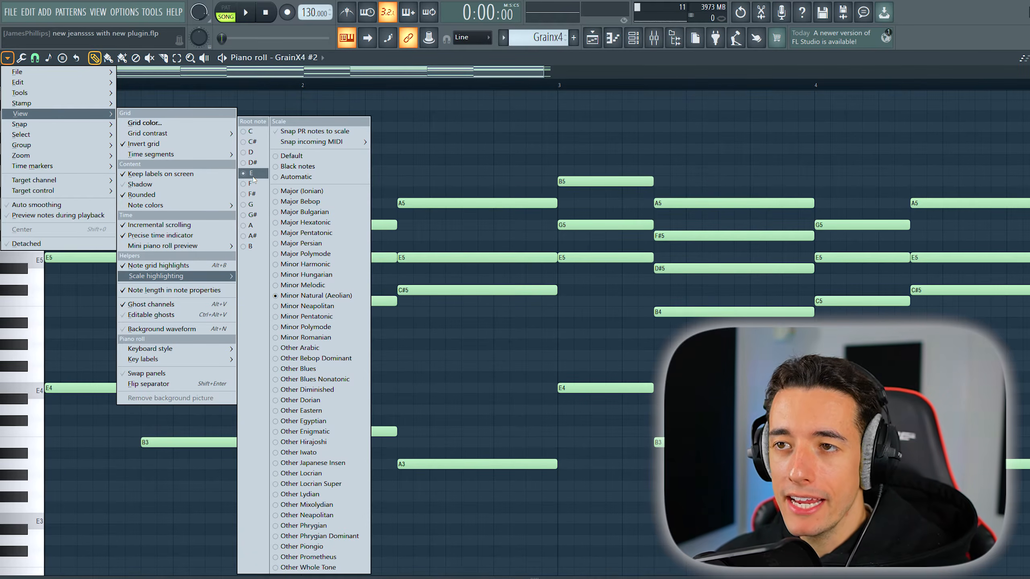
{"action": "left_click", "coordinate": [311, 195]}
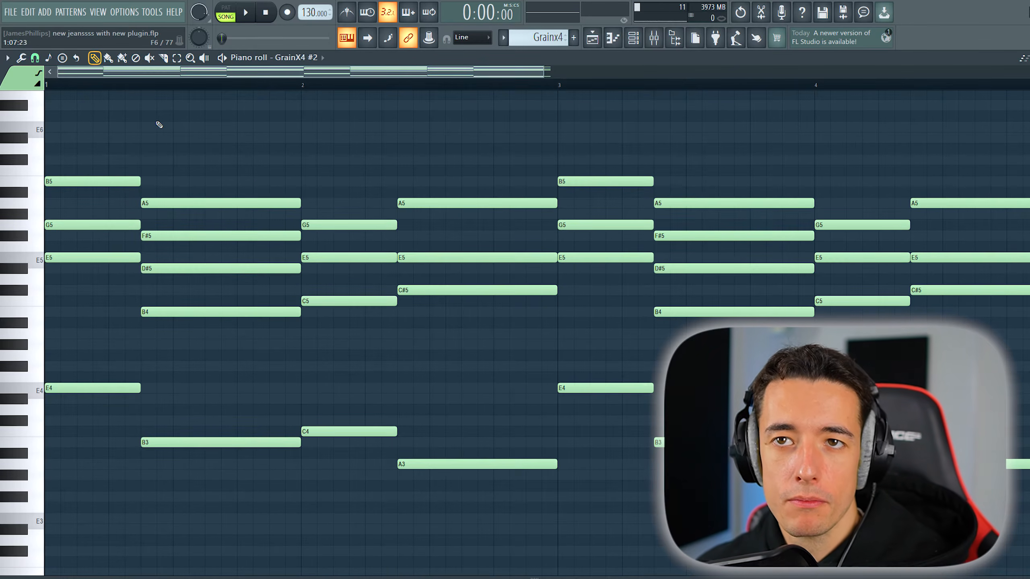
Step: Return the scale highlighting to Minor Natural (Aeolian), keeping E as the root note
{"action": "left_click", "coordinate": [7, 57]}
{"action": "mouse_move", "coordinate": [61, 114]}
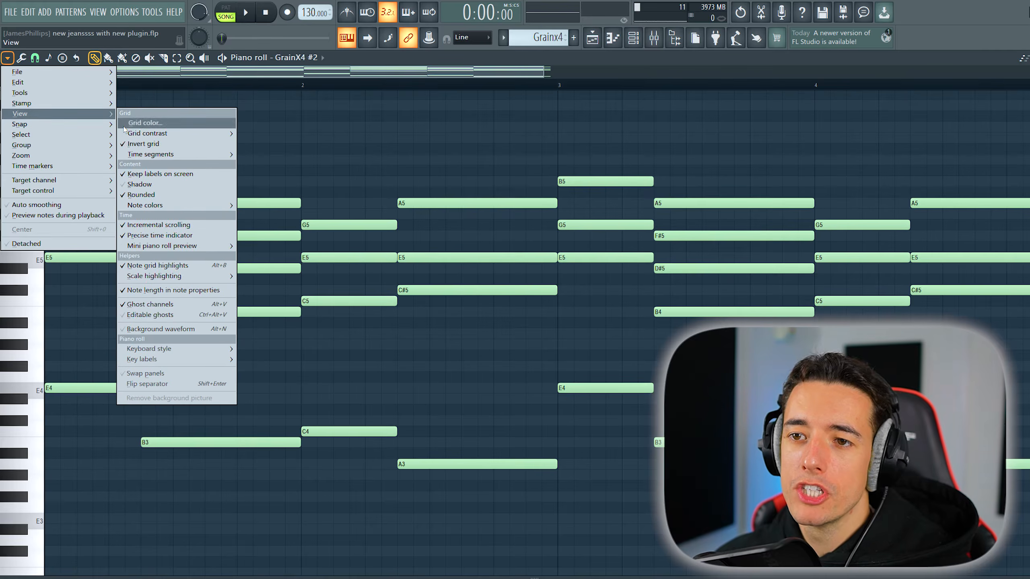
{"action": "mouse_move", "coordinate": [182, 276]}
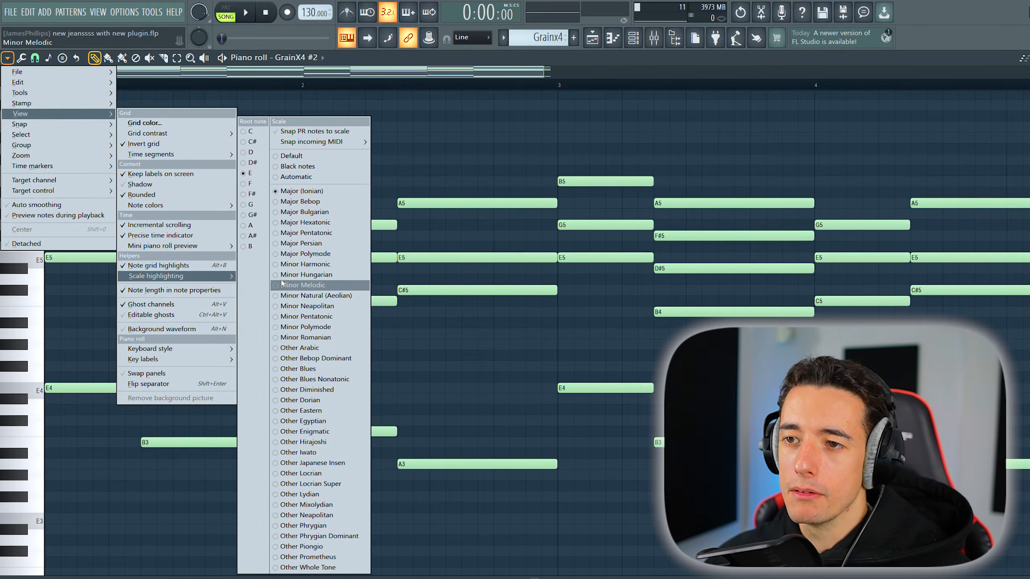
{"action": "left_click", "coordinate": [331, 295]}
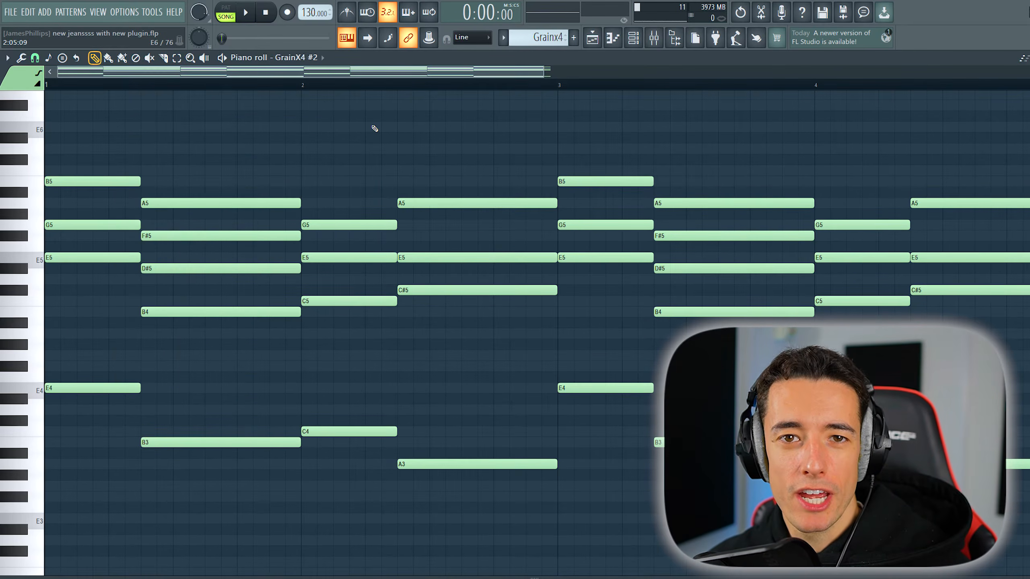
Step: Select the third chord in bar 2, then try the fourth chord's A5 note an octave lower and move it back up
{"action": "left_click_drag", "start_coordinate": [340, 483], "coordinate": [340, 218], "text": "ctrl"}
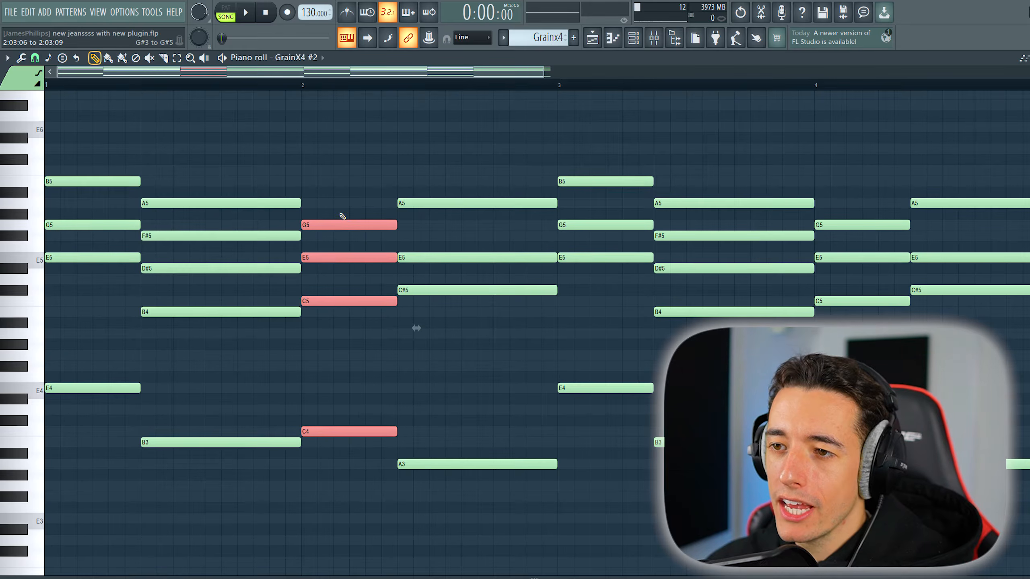
{"action": "left_click_drag", "start_coordinate": [463, 215], "coordinate": [464, 186], "text": "ctrl"}
{"action": "key", "text": "ctrl+Down"}
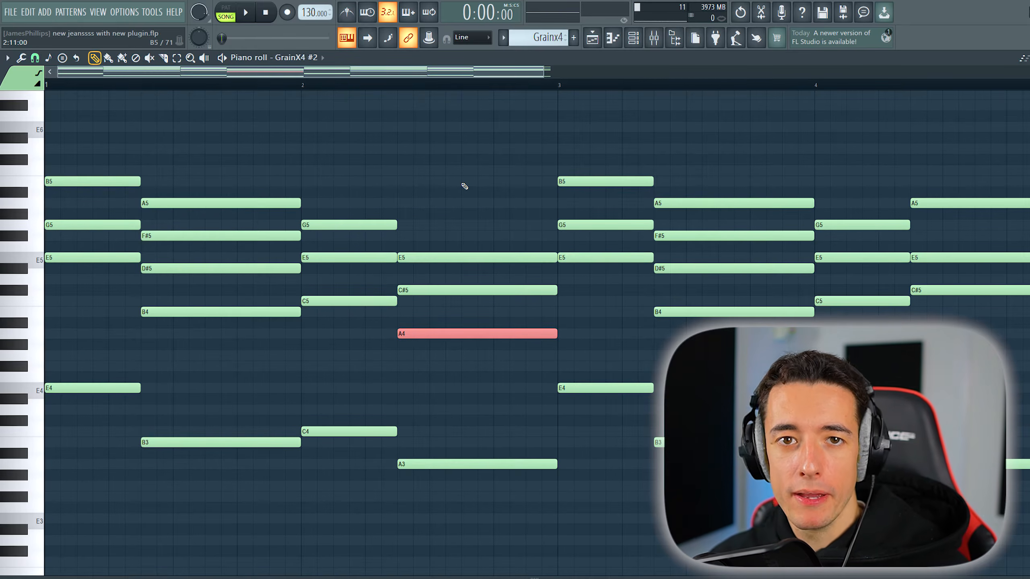
{"action": "key", "text": "ctrl+Up"}
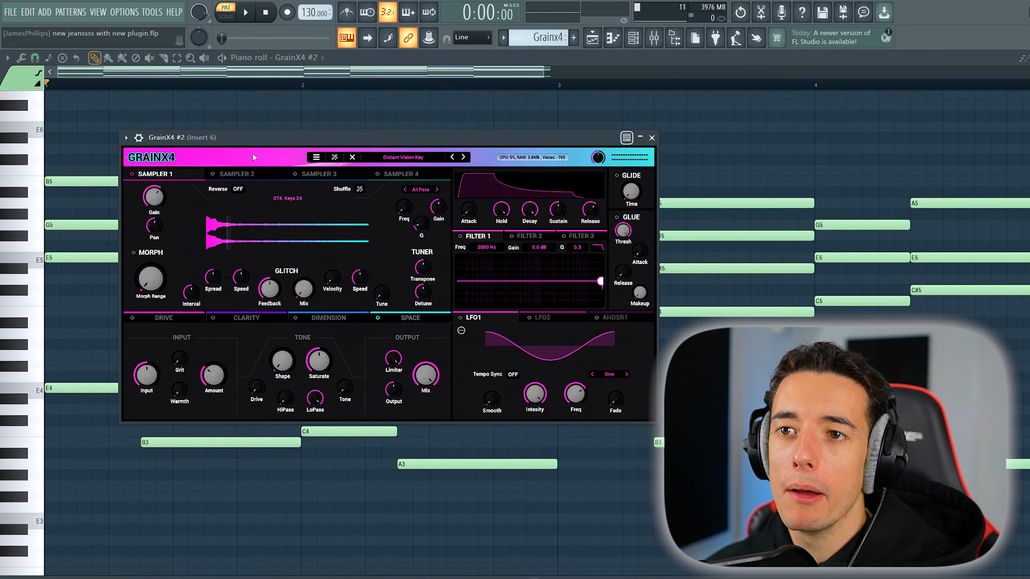
Step: Play and stop the chord progression on each of the GrainX4 #2, GrainX4 #3 and GrainX4 #4 instruments
{"action": "key", "text": "space"}
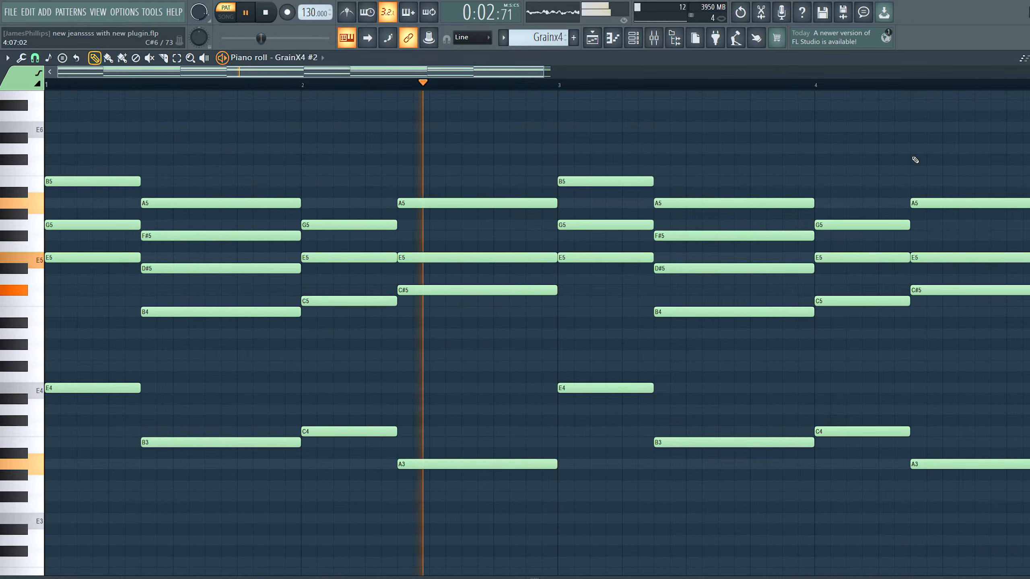
{"action": "key", "text": "space"}
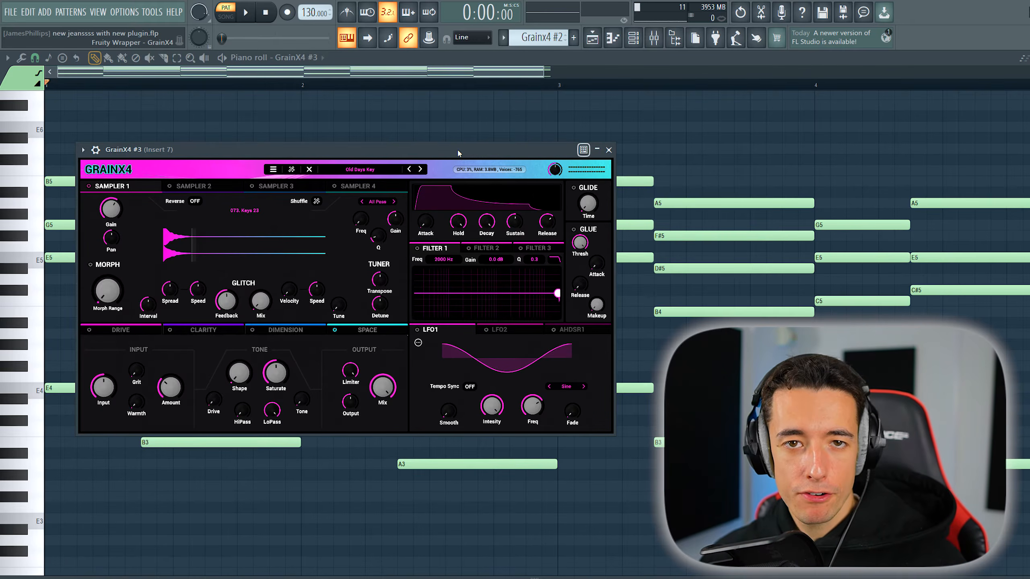
{"action": "key", "text": "space"}
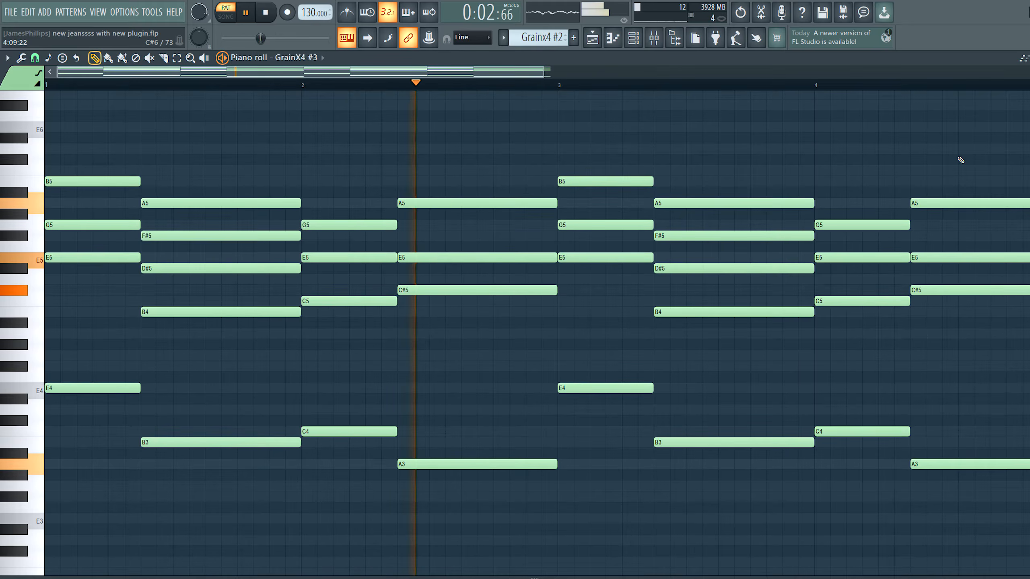
{"action": "key", "text": "space"}
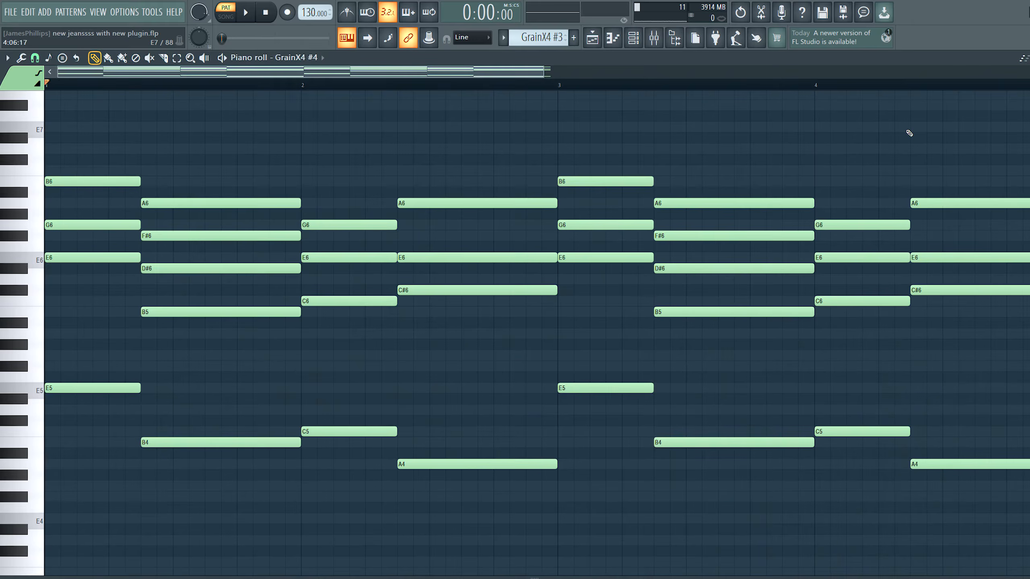
{"action": "key", "text": "space"}
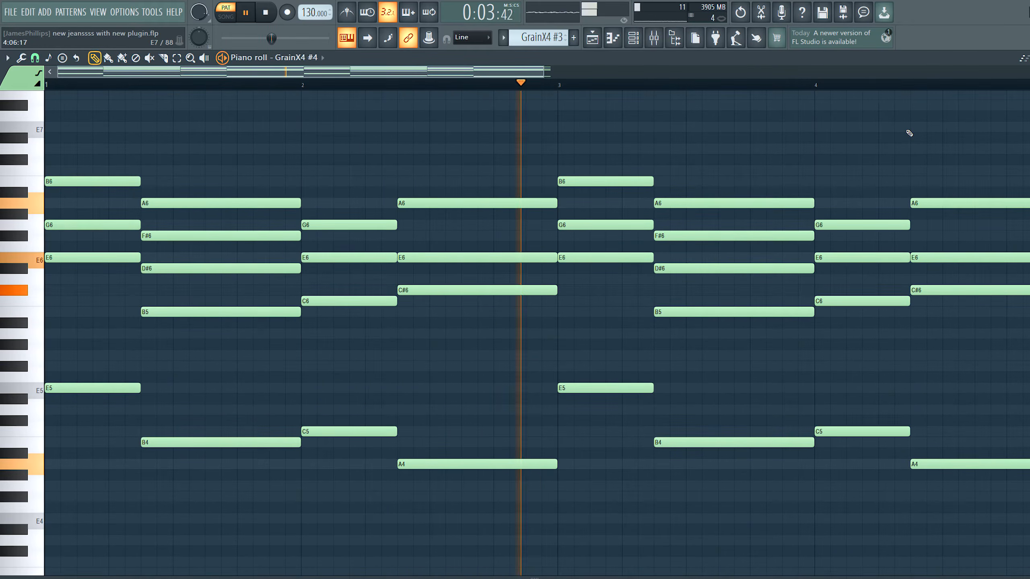
{"action": "key", "text": "space"}
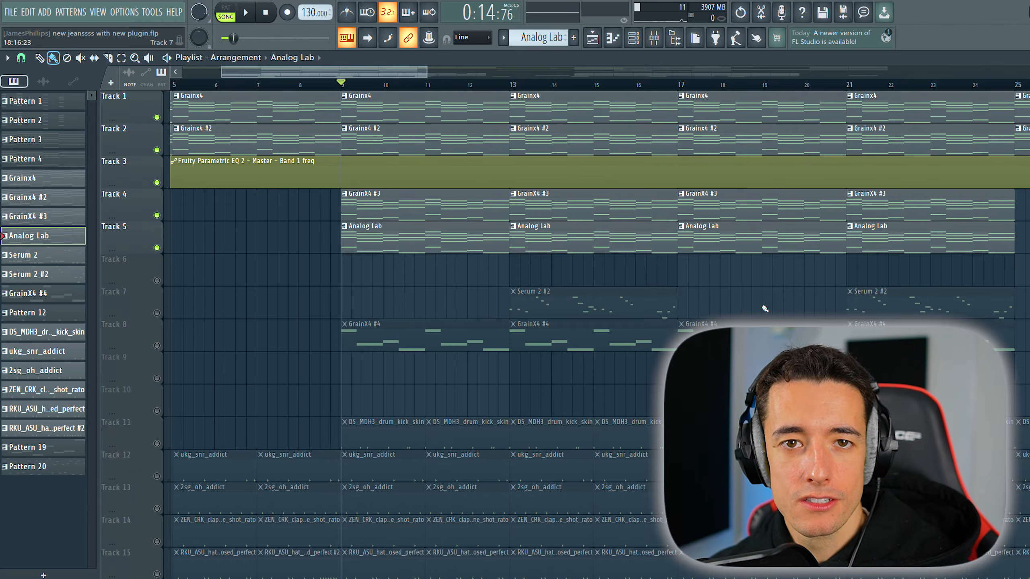
Step: Listen to the layered chords in the arrangement, the GrainX4 sub bass and Serum 2 #2 melody patterns alone, and the combined arrangement from bar 13
{"action": "key", "text": "space"}
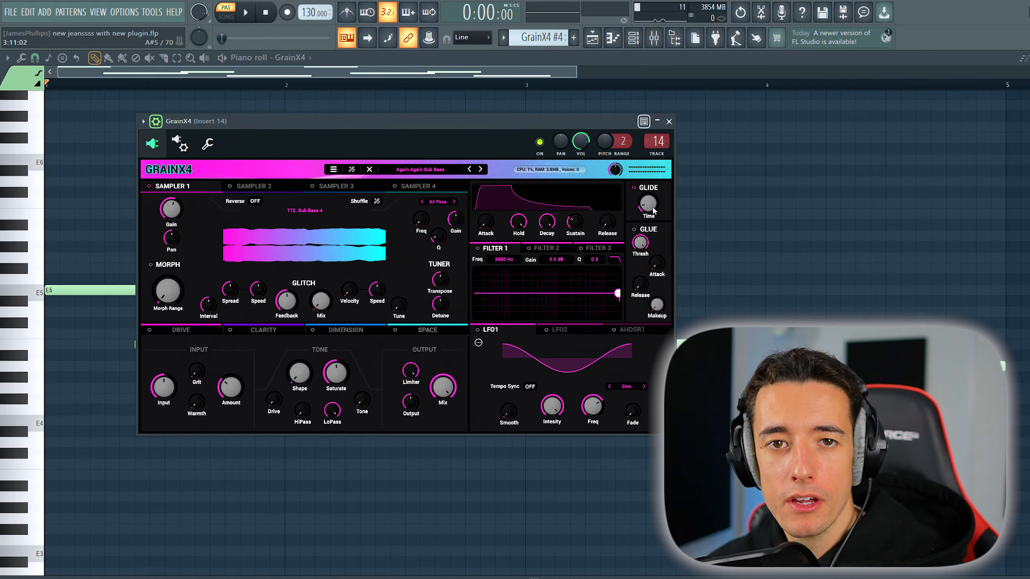
{"action": "key", "text": "space"}
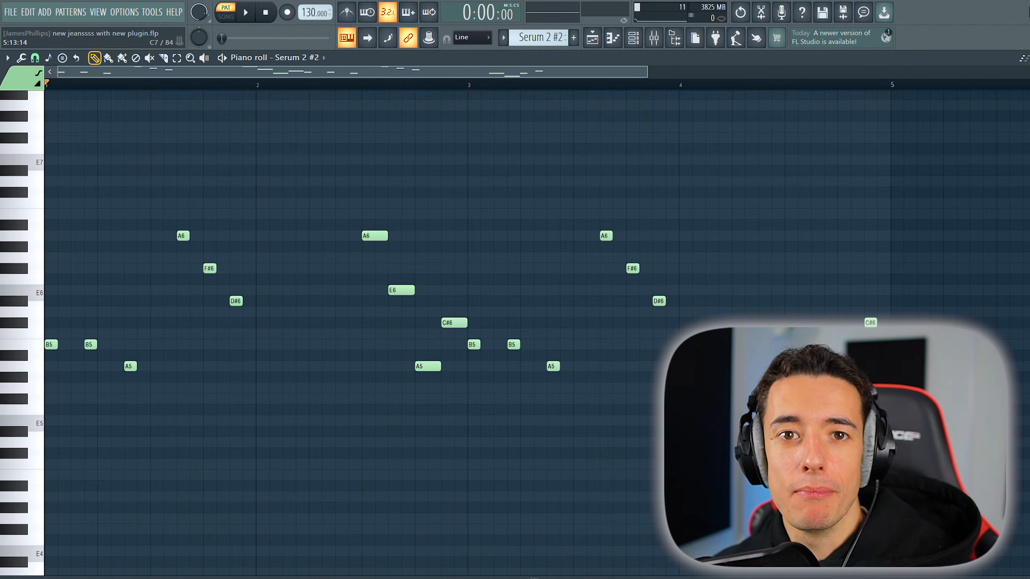
{"action": "key", "text": "space"}
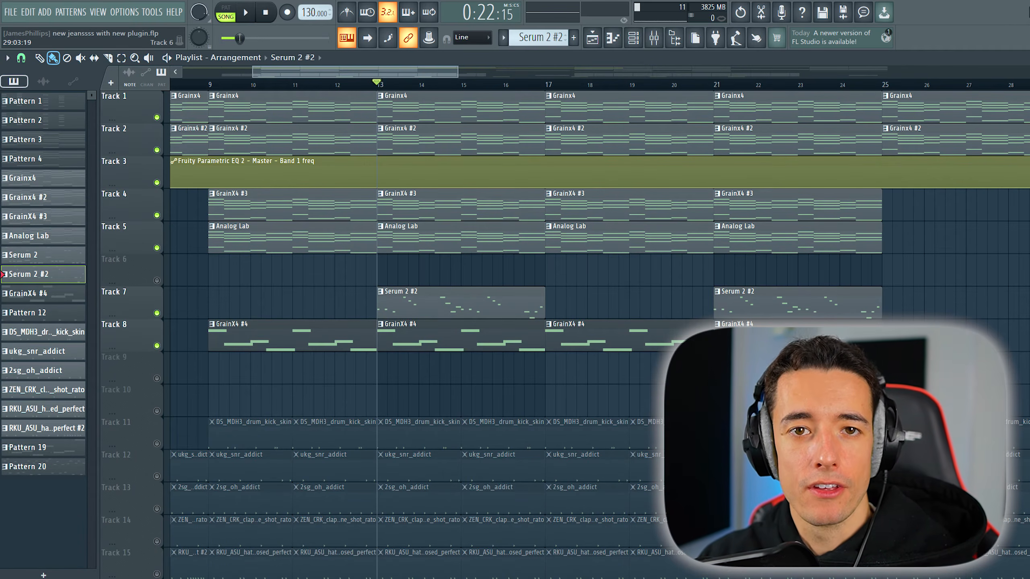
{"action": "key", "text": "space"}
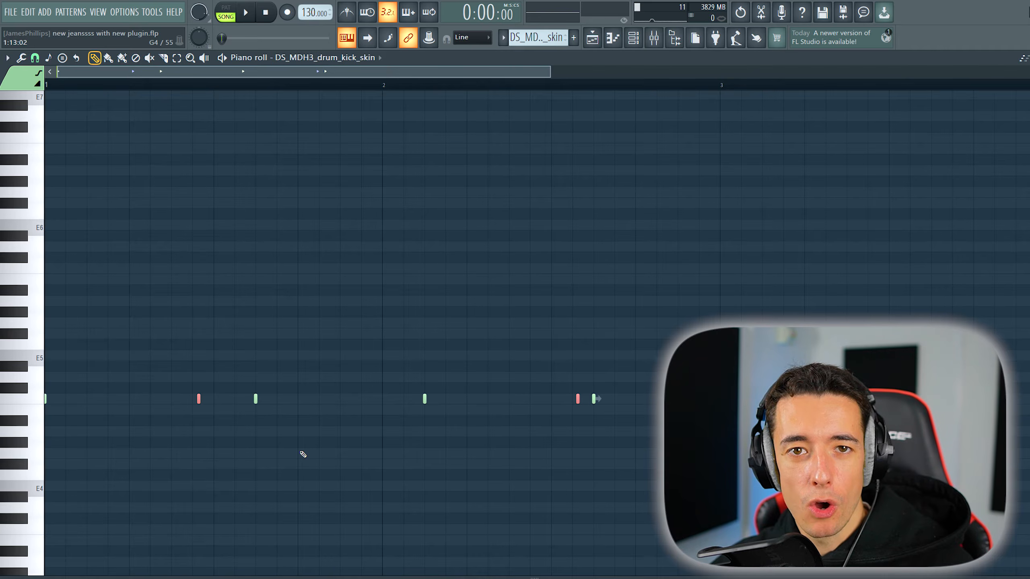
Step: Examine the kick notes up close, switch playback to pattern mode, and play the kick pattern on its own
{"action": "scroll", "coordinate": [280, 406], "scroll_direction": "up", "scroll_amount": 3}
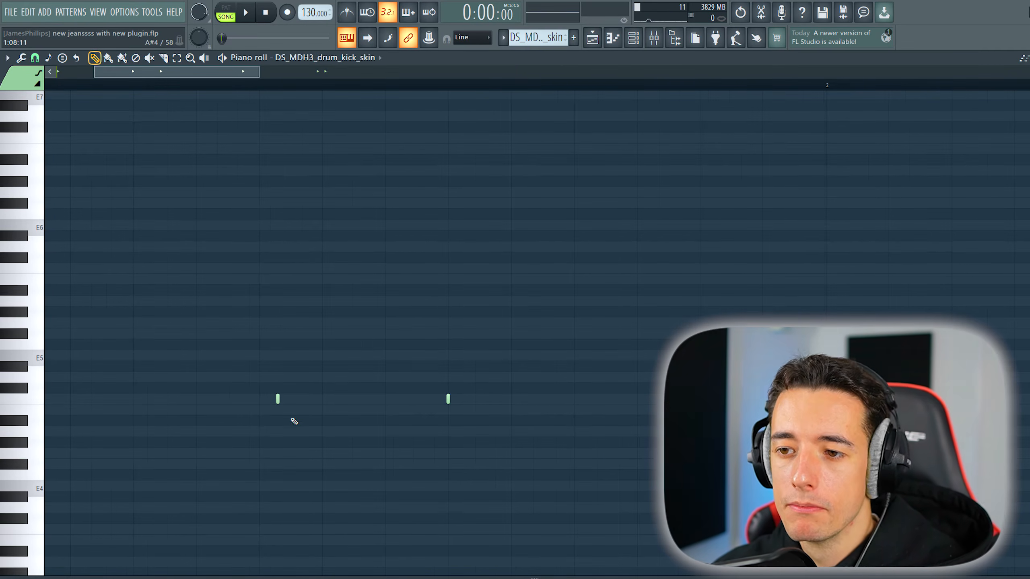
{"action": "scroll", "coordinate": [295, 426], "scroll_direction": "down", "scroll_amount": 3}
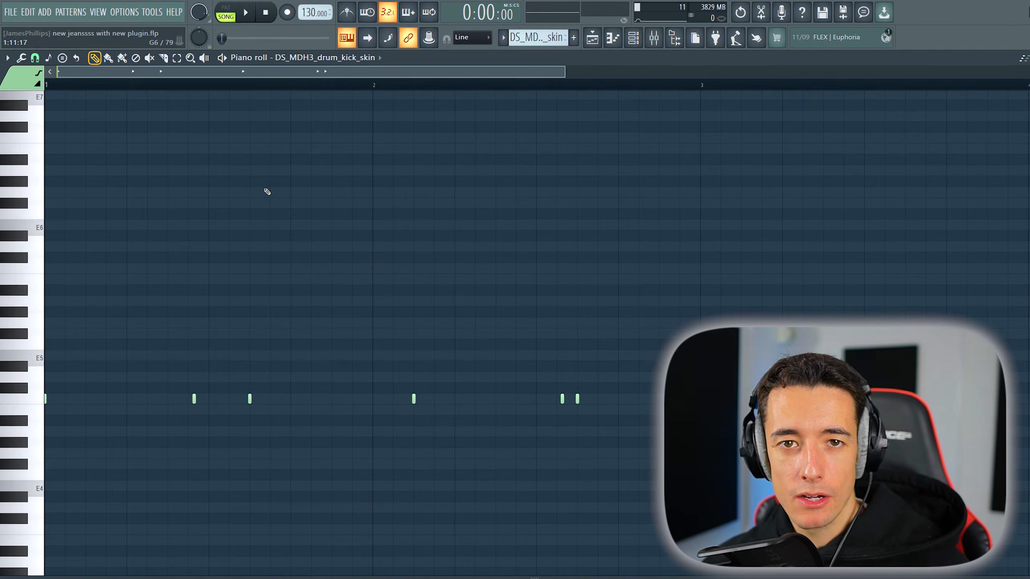
{"action": "key", "text": "l"}
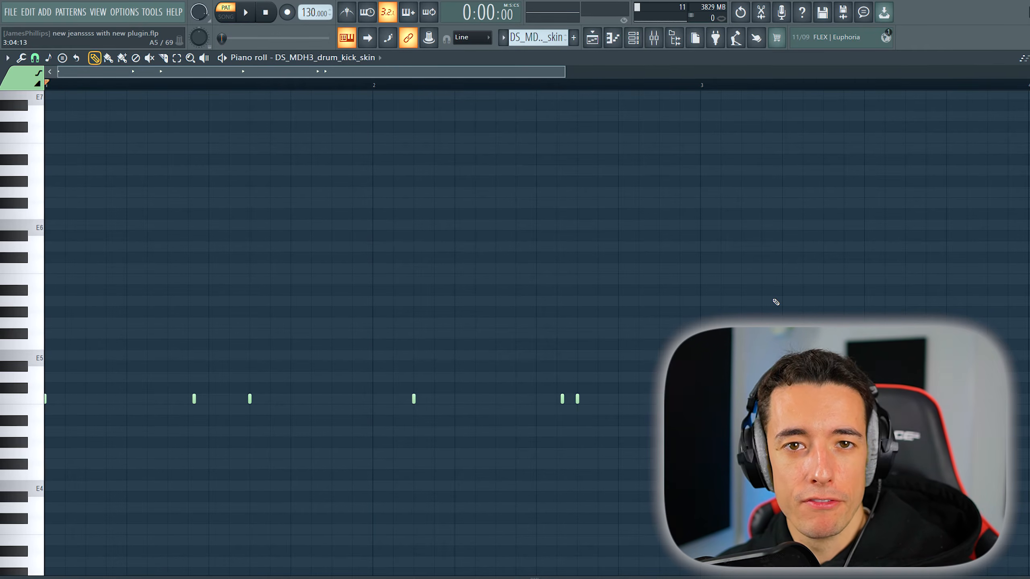
{"action": "key", "text": "space"}
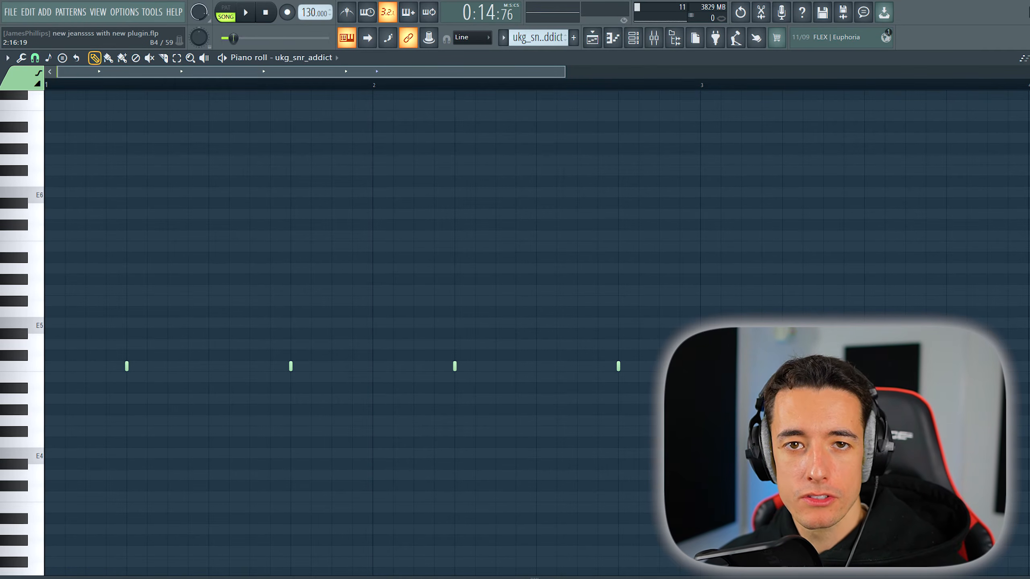
Step: Play the song from bar 9 with the snare, open hat and clap patterns shown in turn
{"action": "key", "text": "space"}
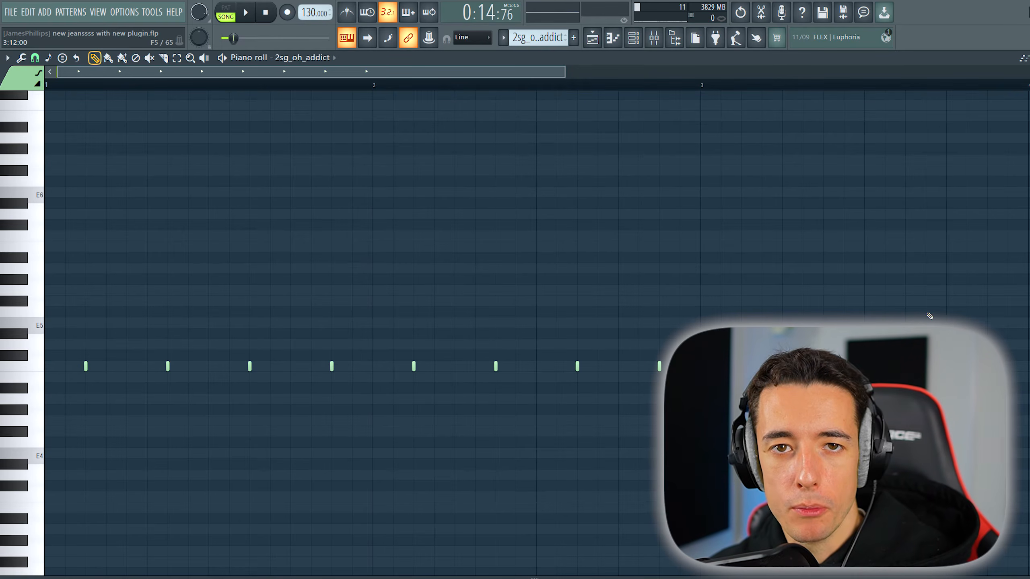
{"action": "key", "text": "space"}
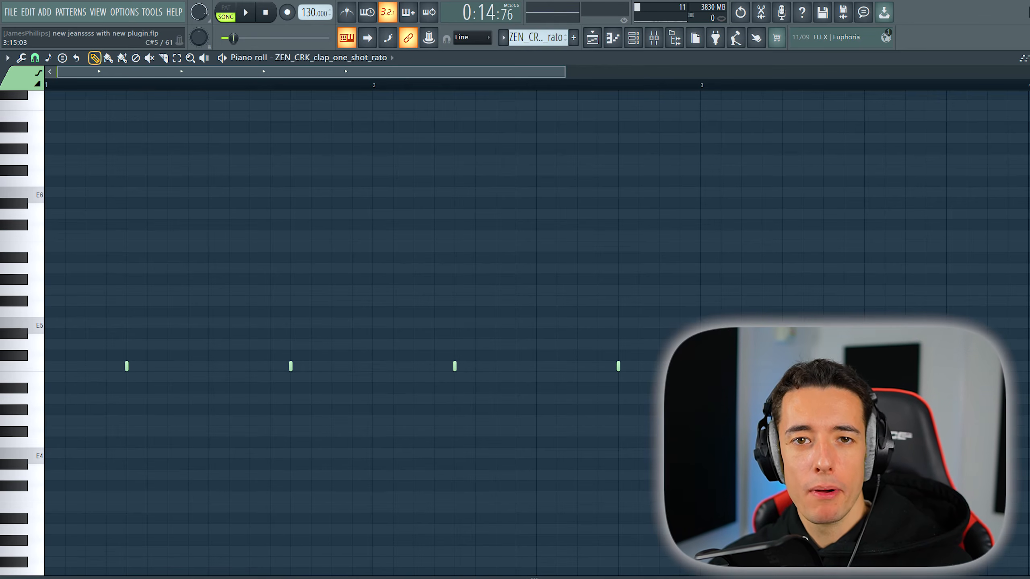
{"action": "key", "text": "space"}
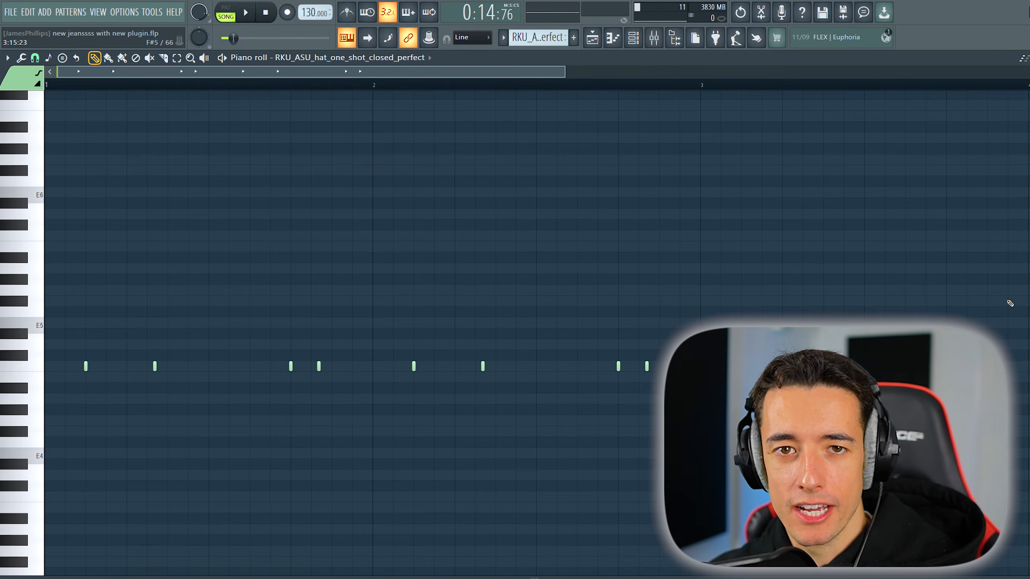
Step: Play the closed hat pattern, open the 808 notes of Pattern 19 from the arrangement and play them
{"action": "key", "text": "space"}
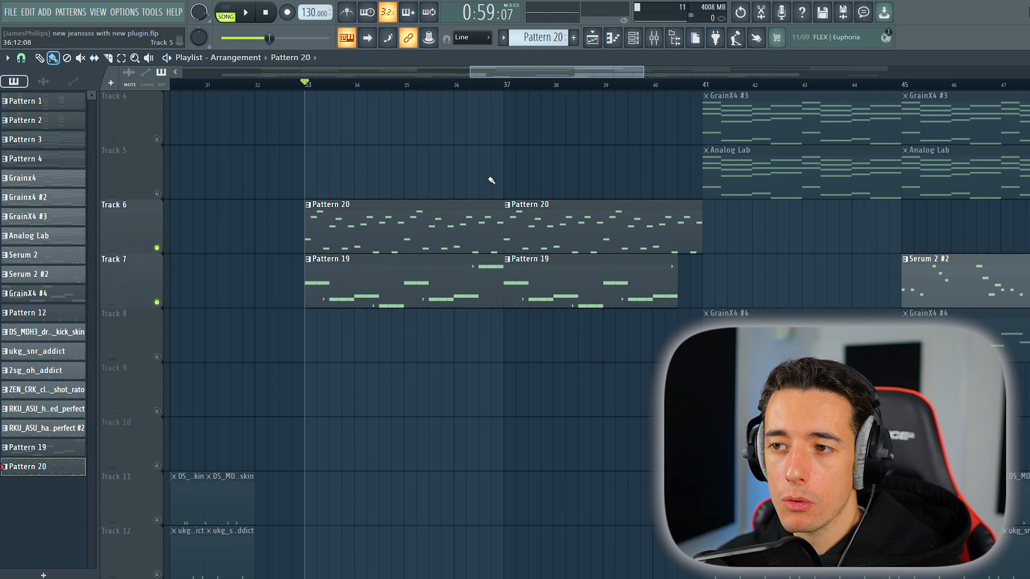
{"action": "double_click", "coordinate": [448, 274]}
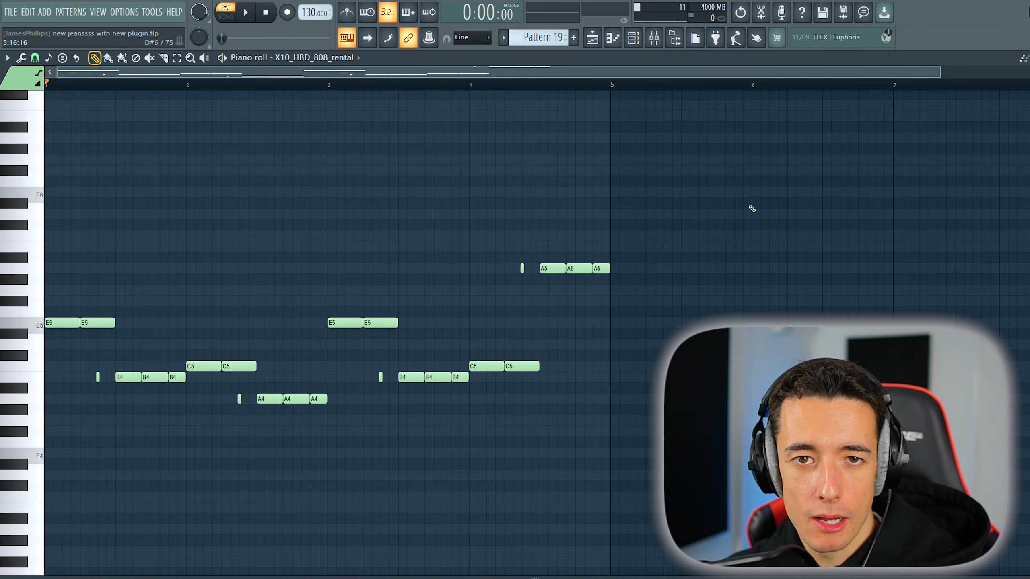
{"action": "key", "text": "space"}
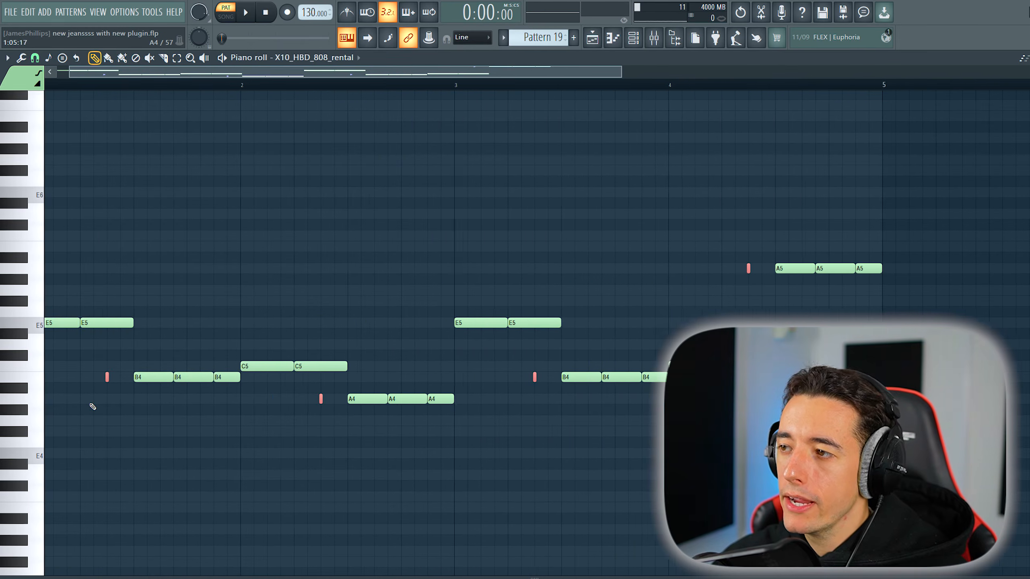
Step: Inspect the short 808 note just before the first A4 run, and play Patterns 19 and 20 together from bar 33
{"action": "scroll", "coordinate": [92, 407], "scroll_direction": "up", "scroll_amount": 10}
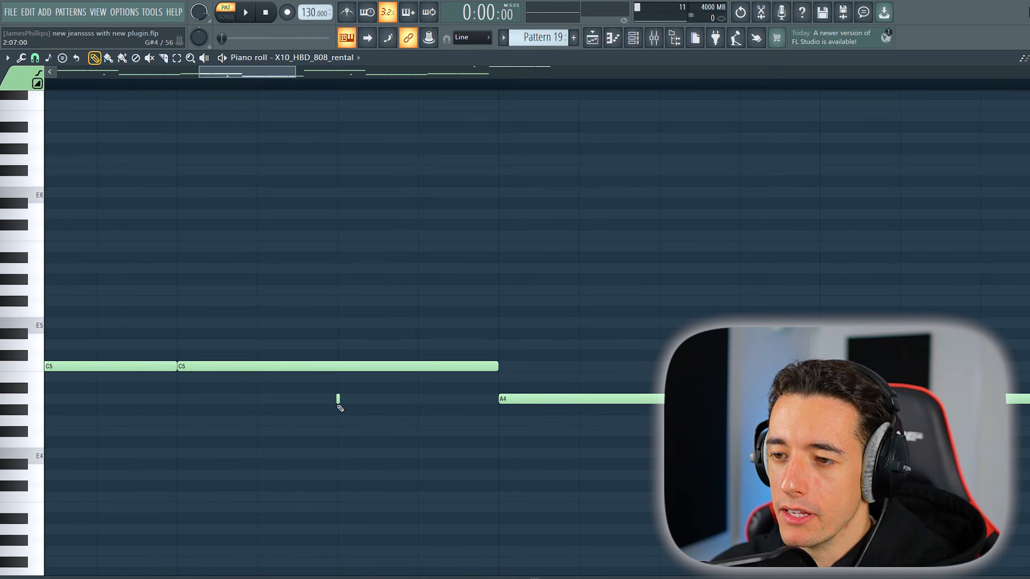
{"action": "double_click", "coordinate": [338, 398]}
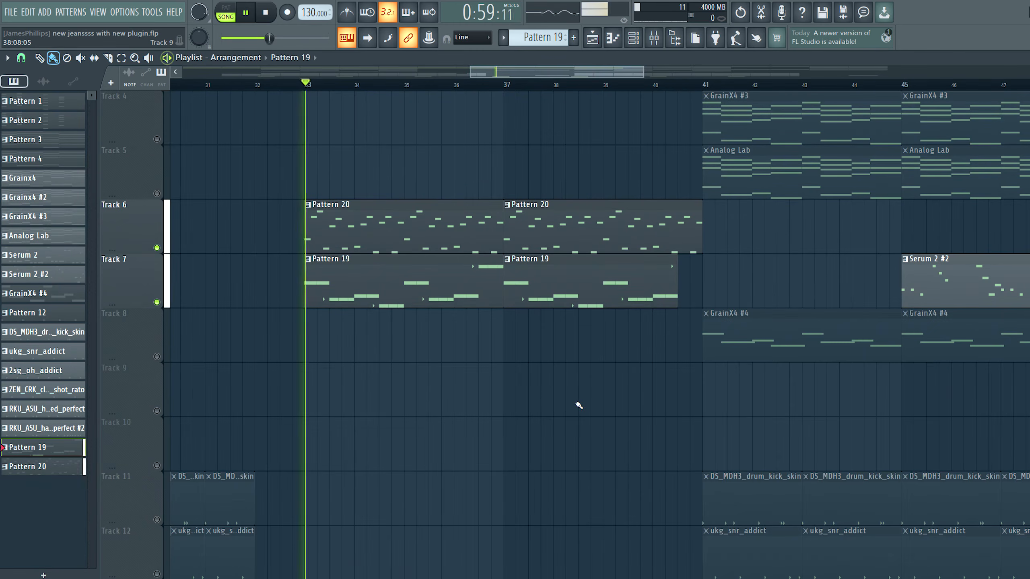
{"action": "key", "text": "space"}
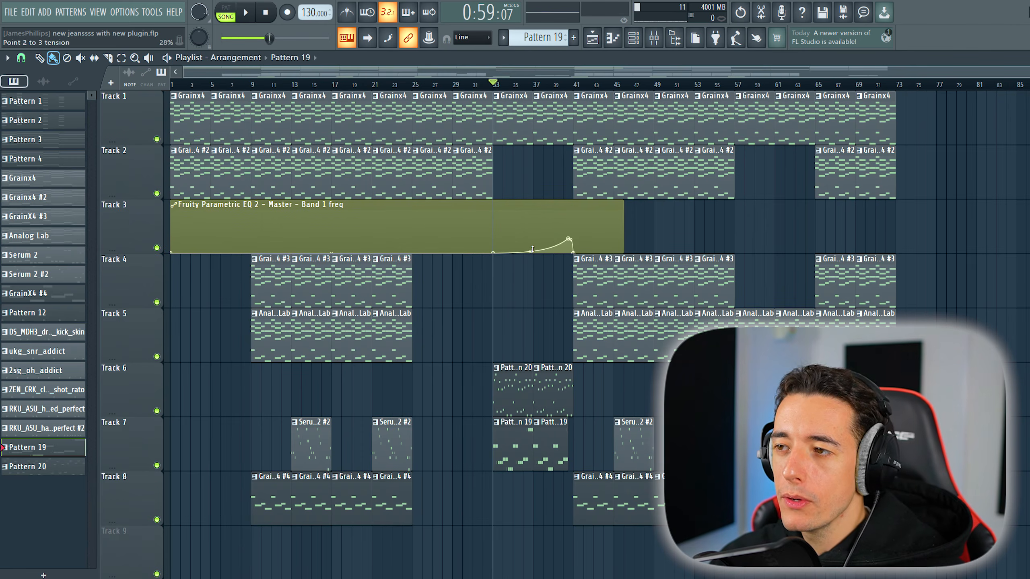
Step: Show the DS_PCH_fx_transition_meadow clip on Track 16 and play the transition into bar 9
{"action": "scroll", "coordinate": [471, 342], "scroll_direction": "down", "scroll_amount": 5}
{"action": "scroll", "coordinate": [248, 391], "scroll_direction": "down", "scroll_amount": 3}
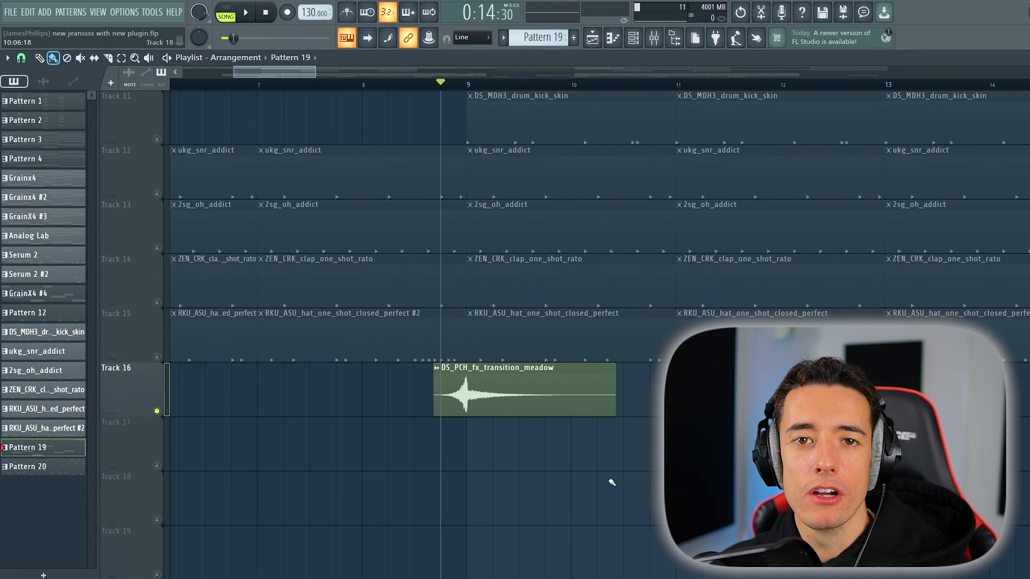
{"action": "key", "text": "space"}
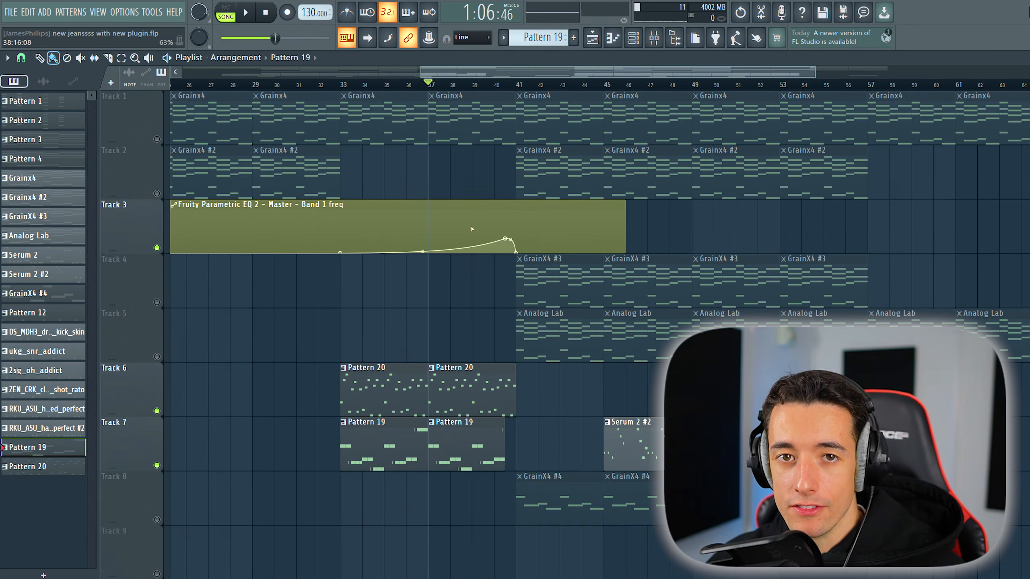
Step: Apply the 20Hz + 18kHz cut preset to the Master's Fruity Parametric EQ 2 and create an automation clip for the band 1 frequency
{"action": "key", "text": "F9"}
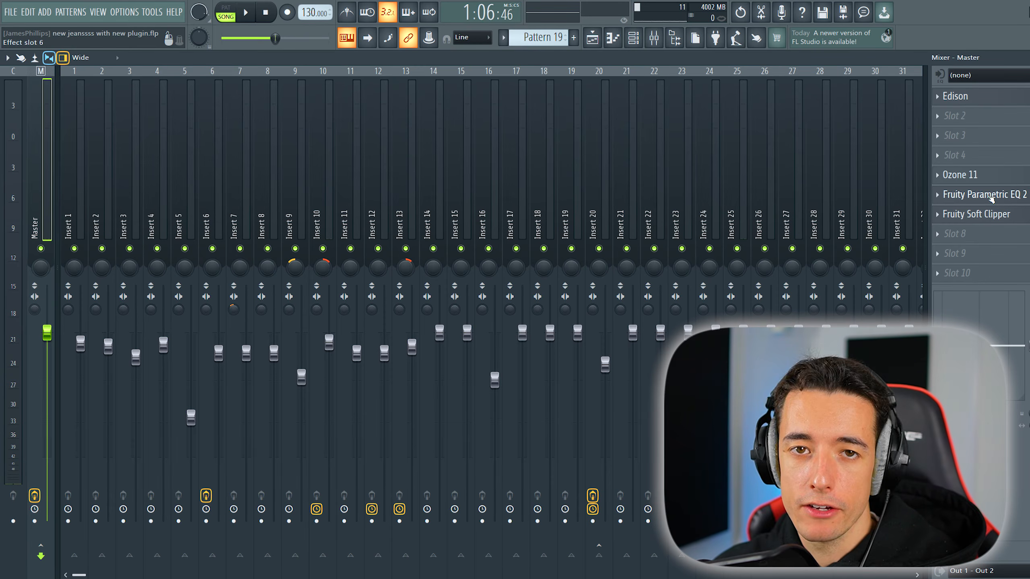
{"action": "left_click", "coordinate": [993, 196]}
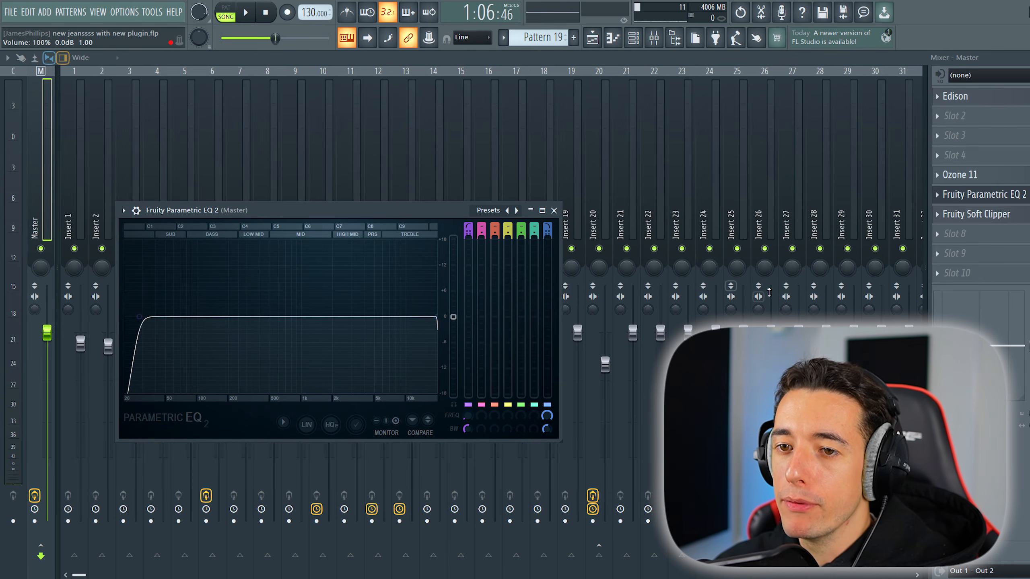
{"action": "left_click", "coordinate": [123, 210]}
{"action": "mouse_move", "coordinate": [191, 253]}
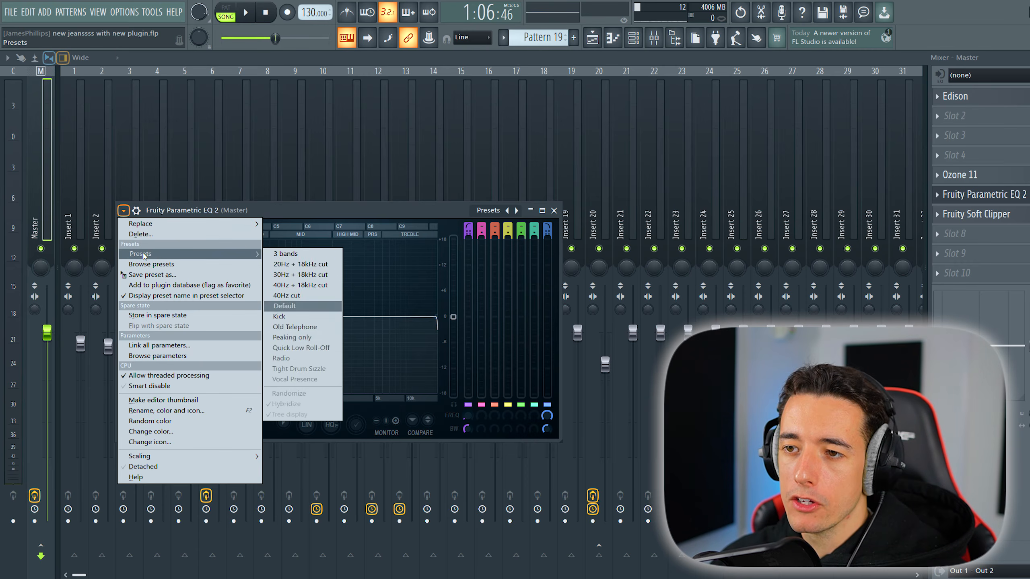
{"action": "left_click", "coordinate": [308, 266]}
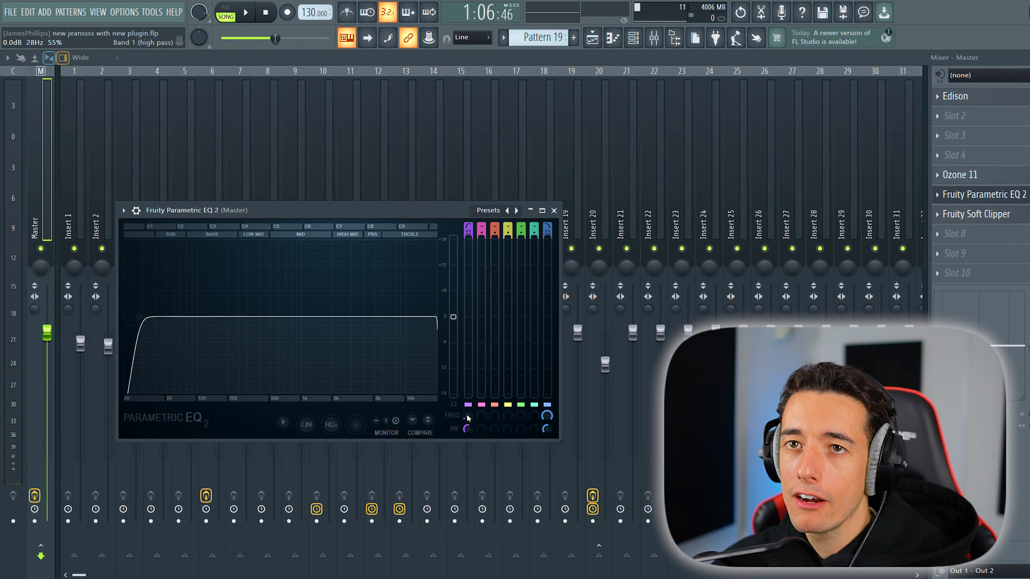
{"action": "right_click", "coordinate": [467, 417]}
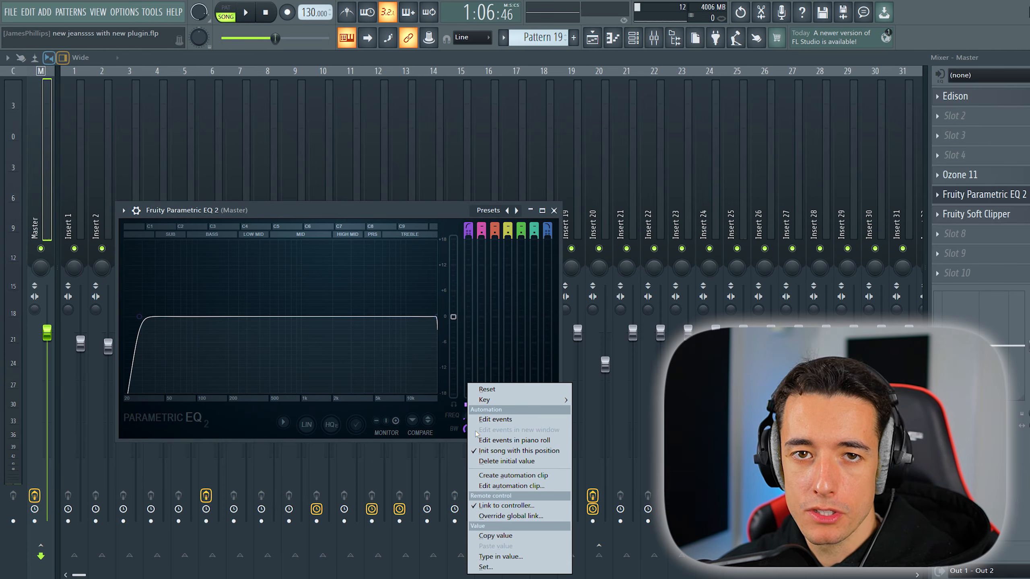
{"action": "left_click", "coordinate": [501, 477]}
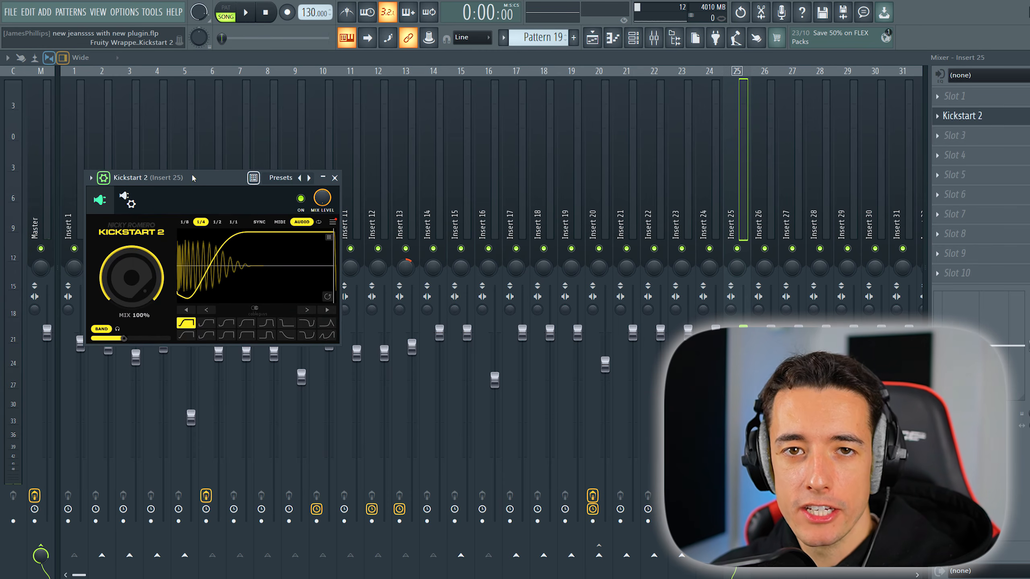
Step: View Kickstart 2 on Insert 25 and Ozone 11 on the Master, closing each plugin window
{"action": "left_click_drag", "start_coordinate": [193, 178], "coordinate": [218, 180]}
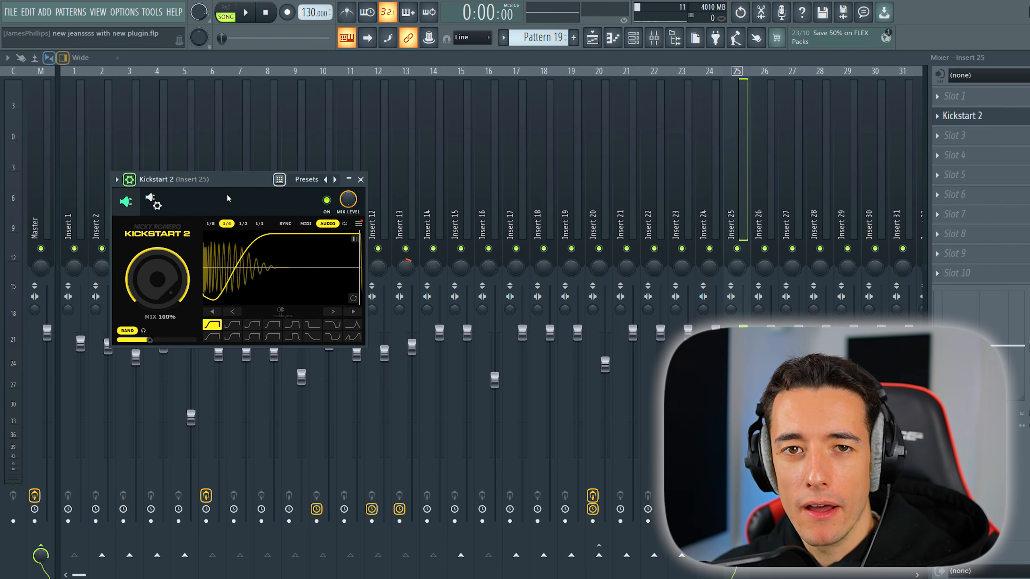
{"action": "left_click", "coordinate": [360, 180]}
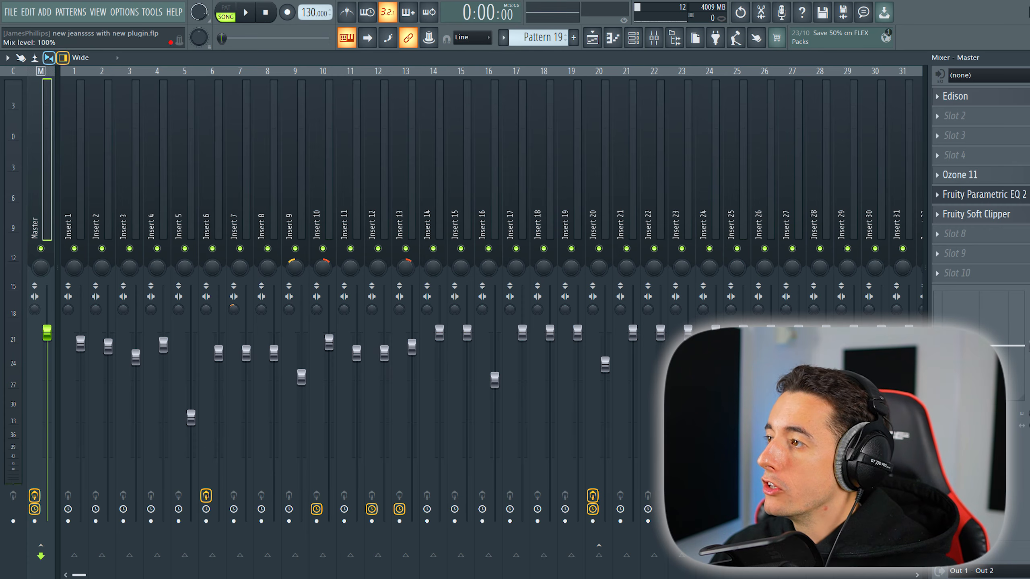
{"action": "left_click", "coordinate": [1022, 179]}
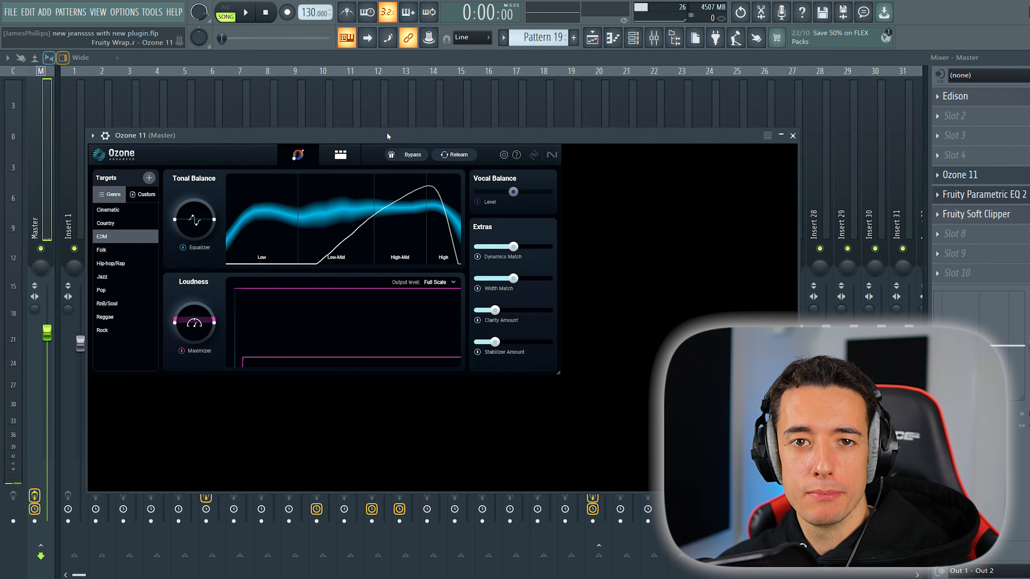
{"action": "left_click", "coordinate": [792, 135]}
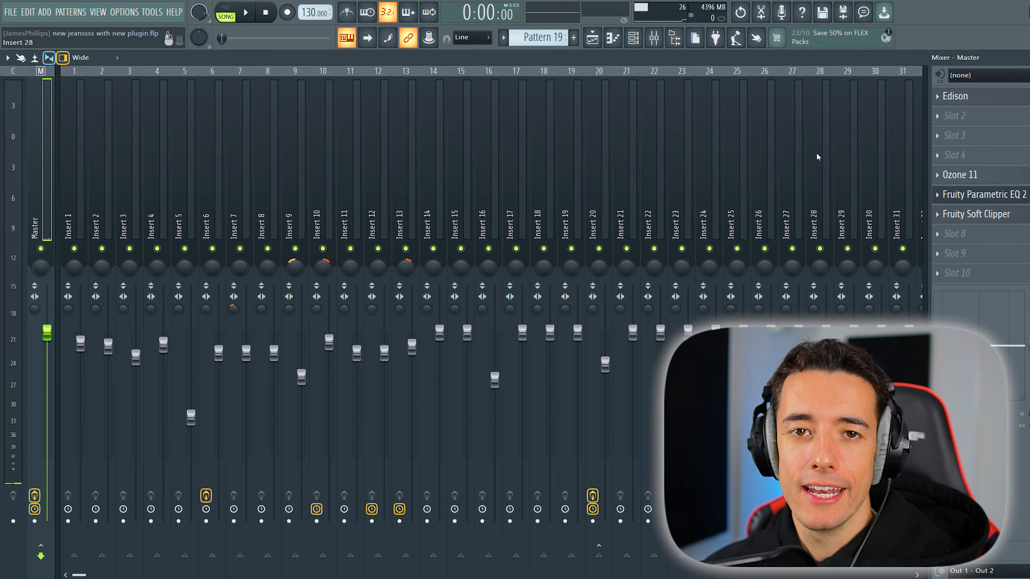